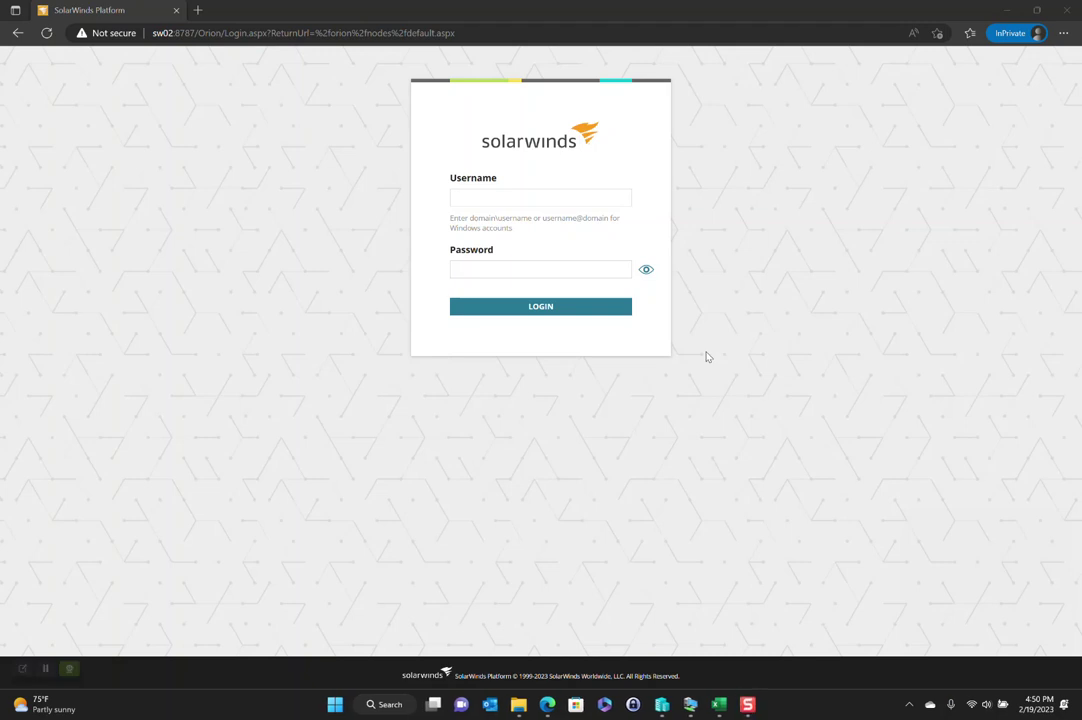
Sign in to SolarWinds Platform with the Admin username and the account password
left_click(511, 195)
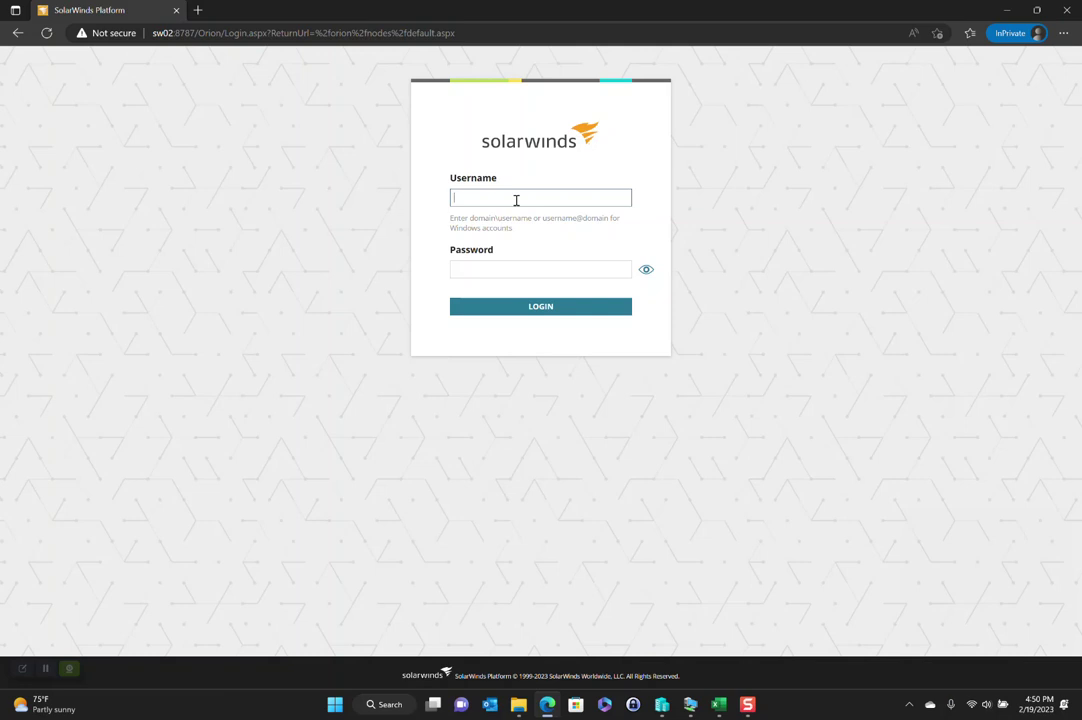
type("Admin")
key("Tab")
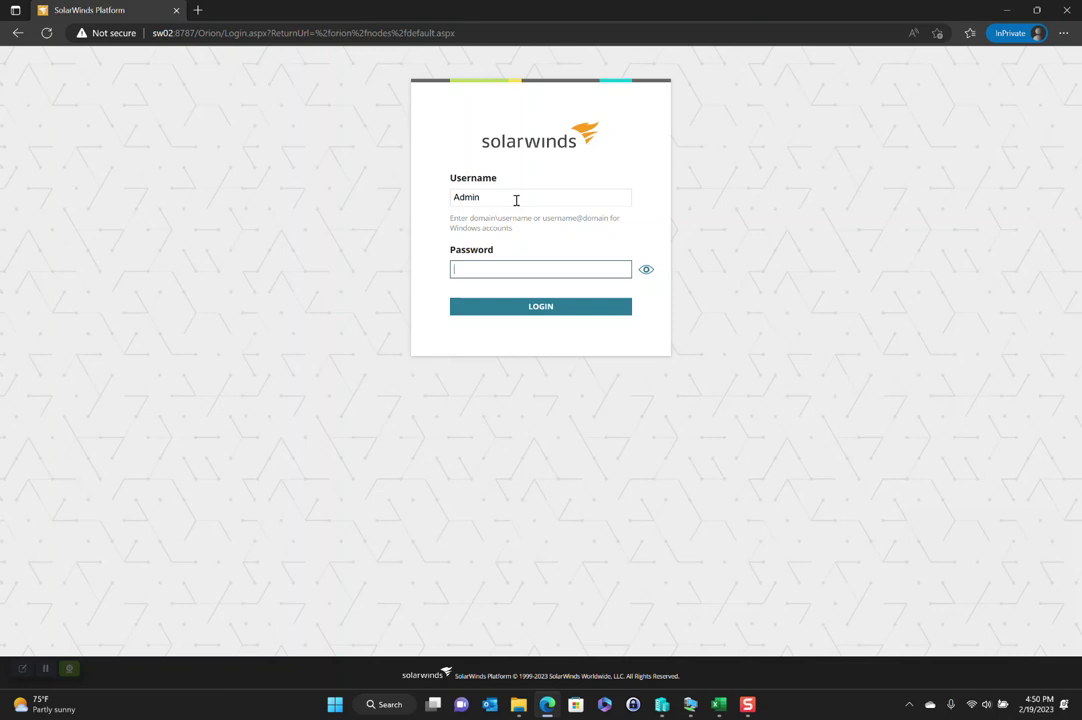
type("••••••••")
key("Return")
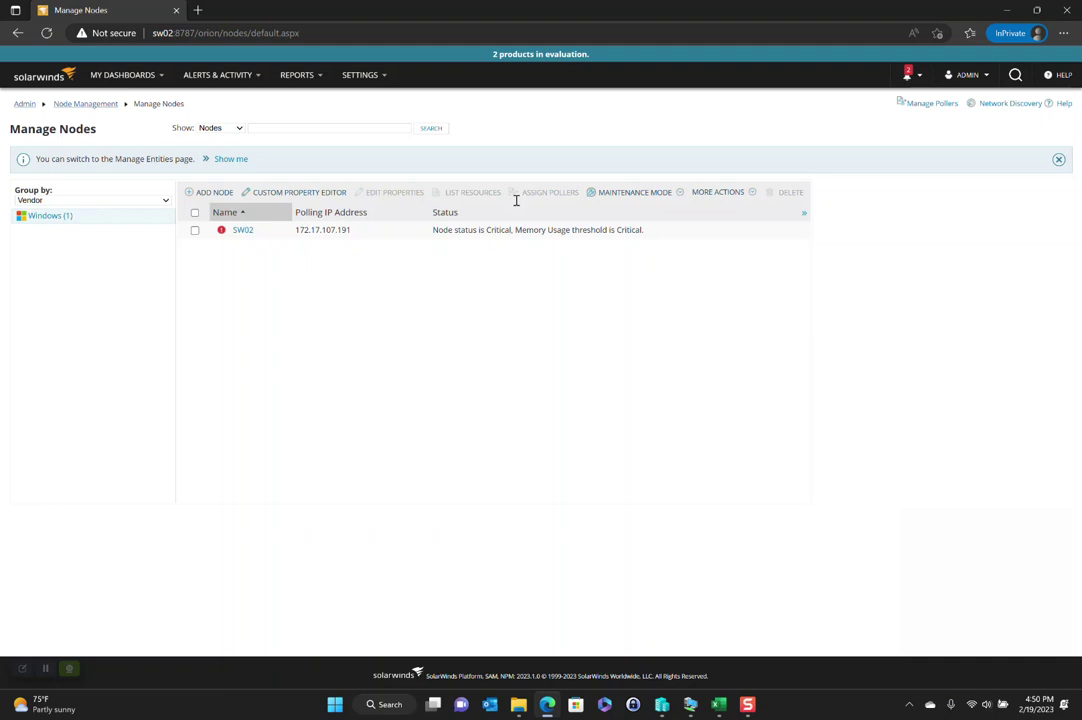
Open SW02's node details in a background tab and start adding a new node
middle_click(242, 231)
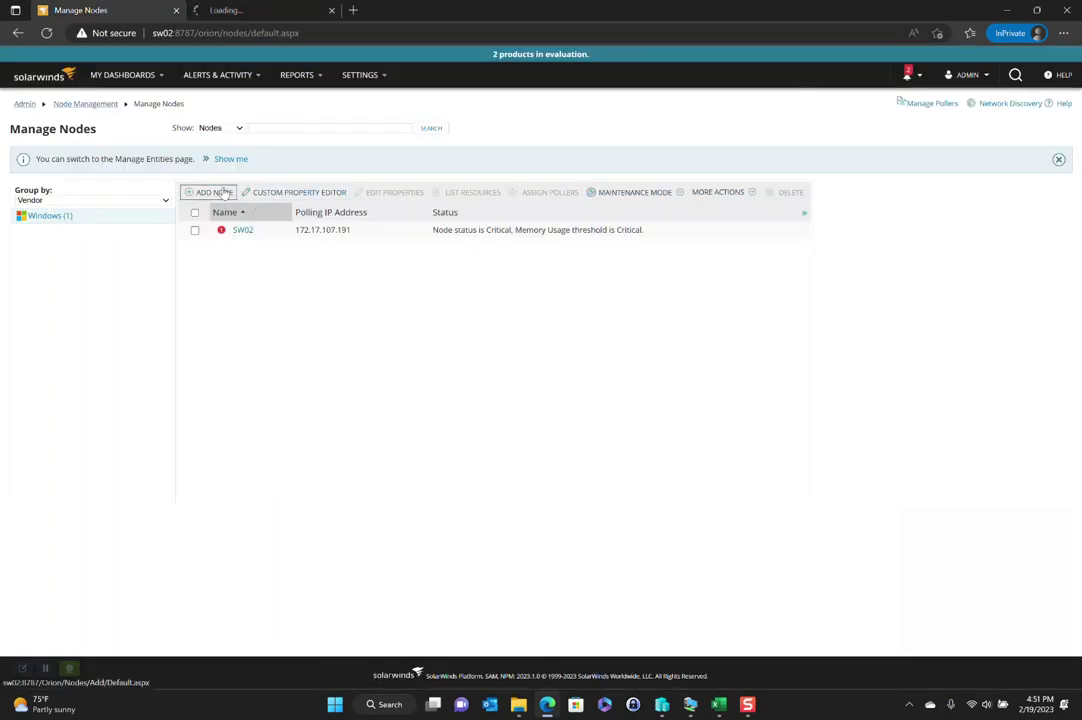
left_click(214, 192)
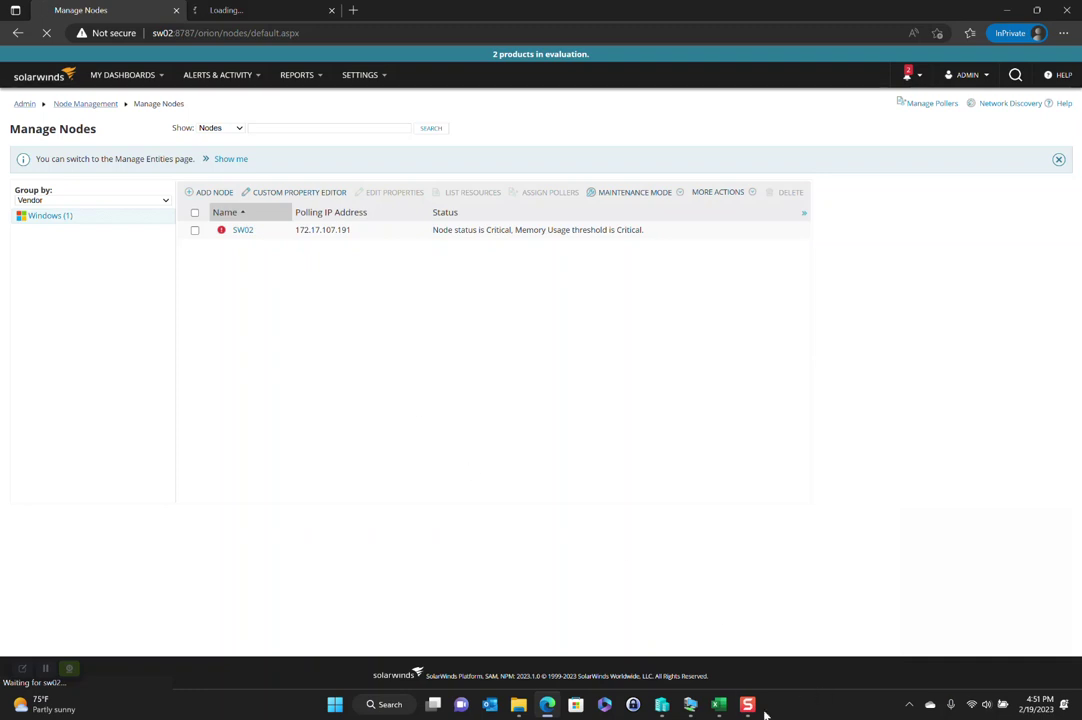
In the Test Domain workbook, fill the web01 row dark orange, then select the dc01 and sw02 rows
left_click(718, 705)
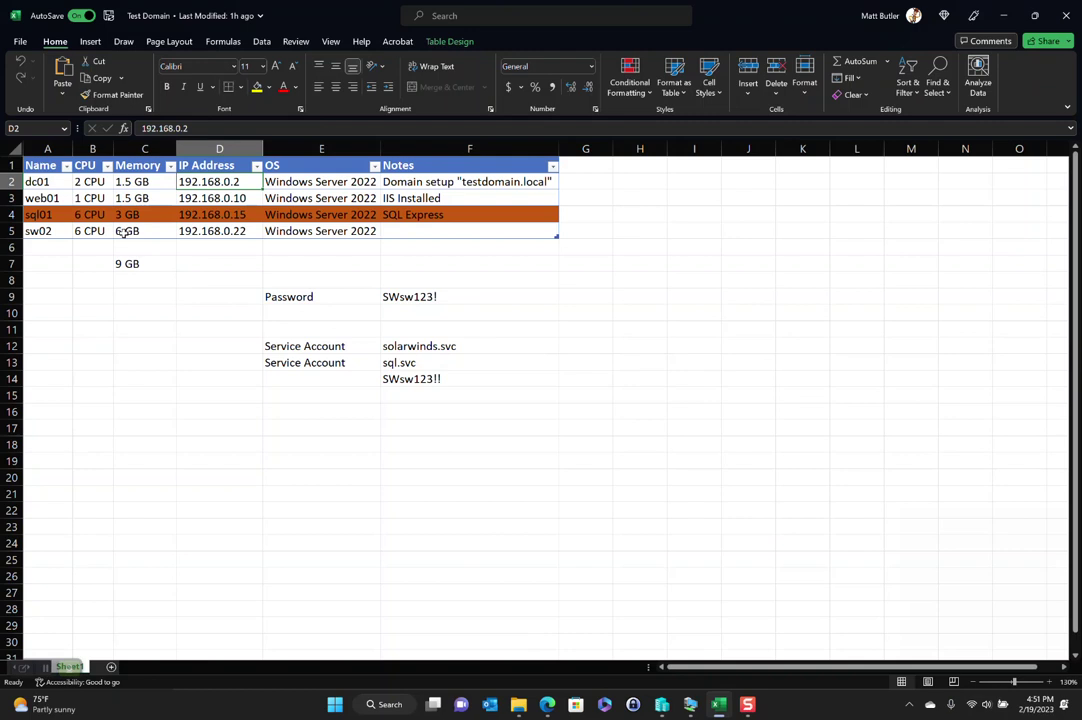
left_click(53, 182)
left_click_drag(53, 182, 435, 187)
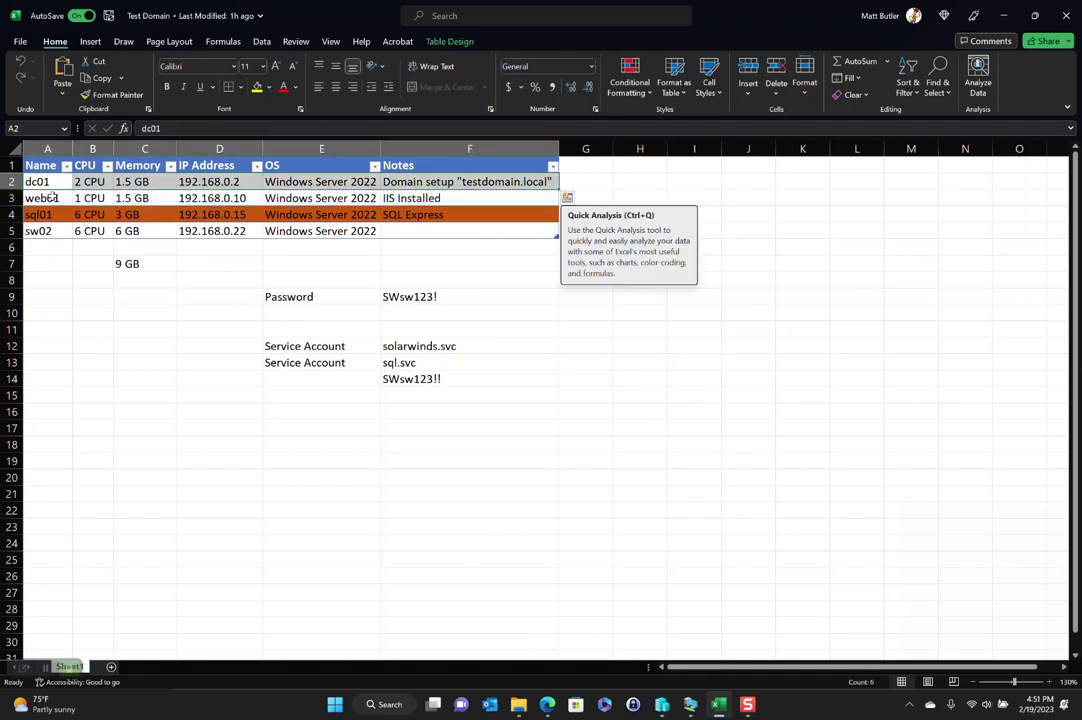
left_click_drag(52, 197, 480, 200)
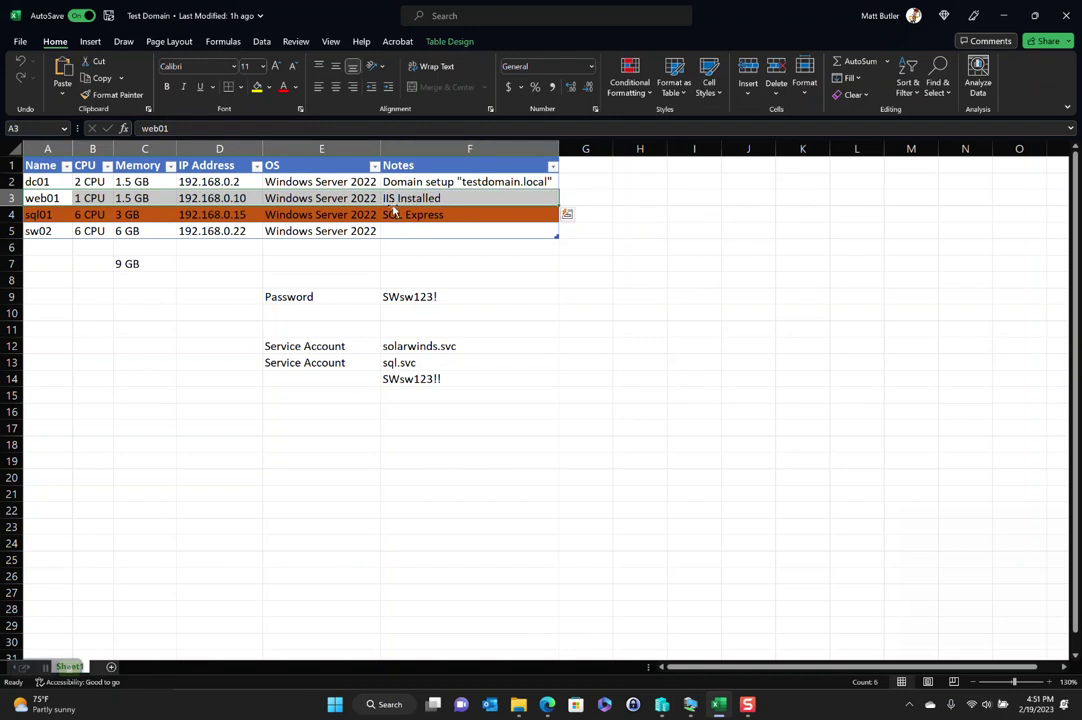
left_click(268, 87)
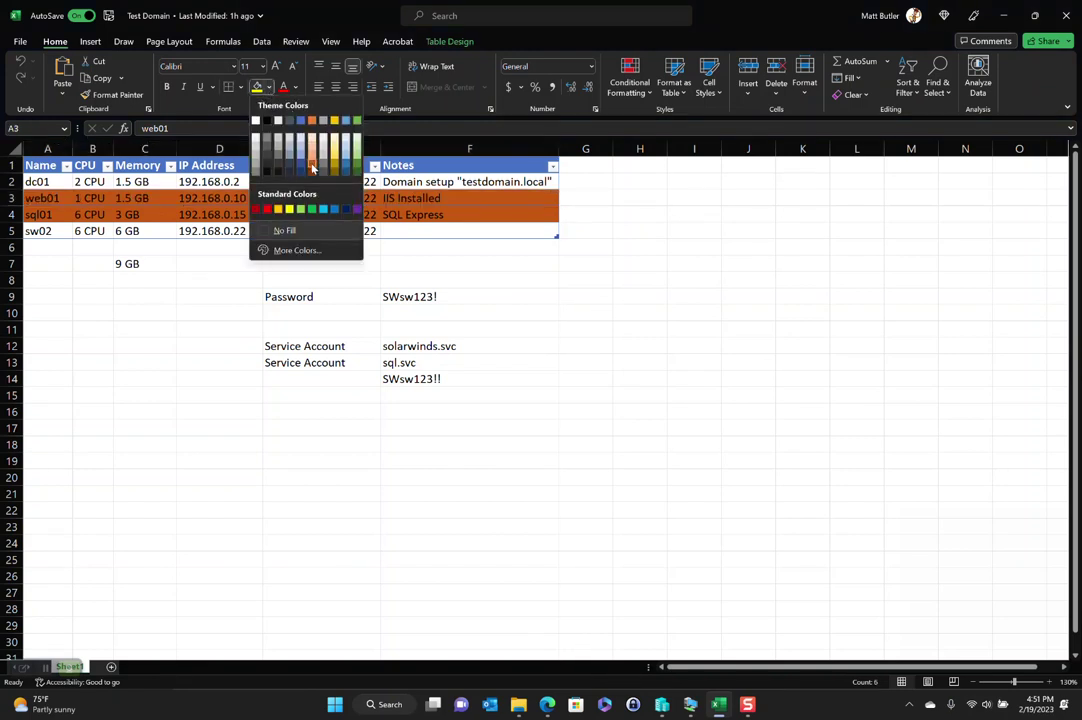
left_click(315, 170)
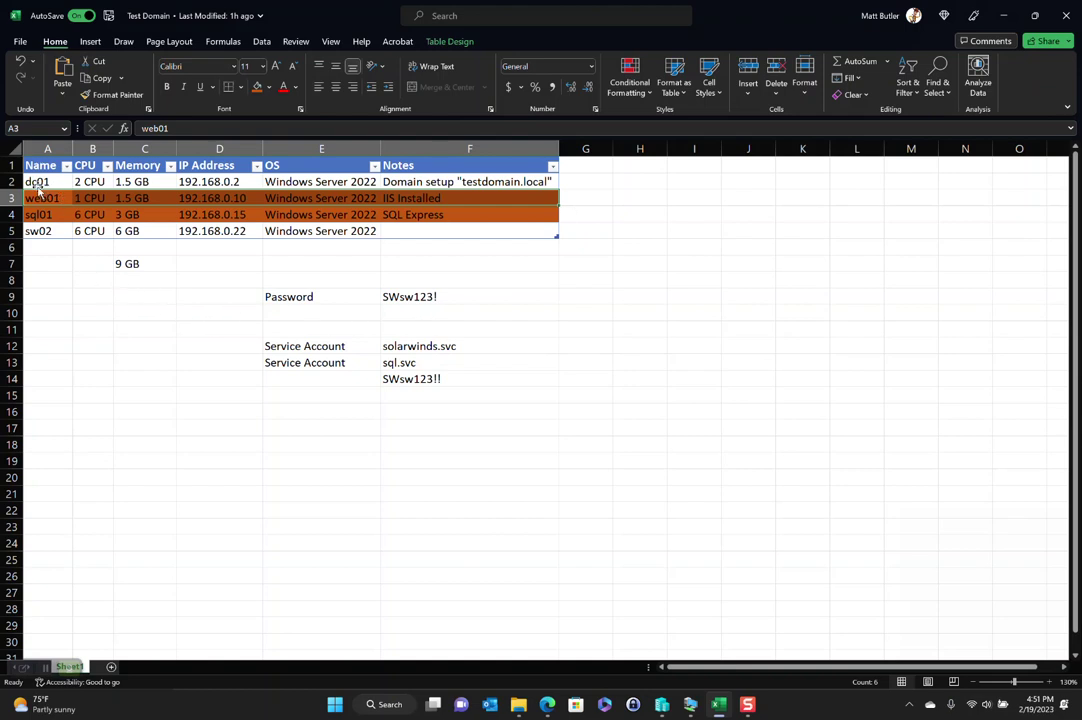
left_click_drag(35, 181, 470, 182)
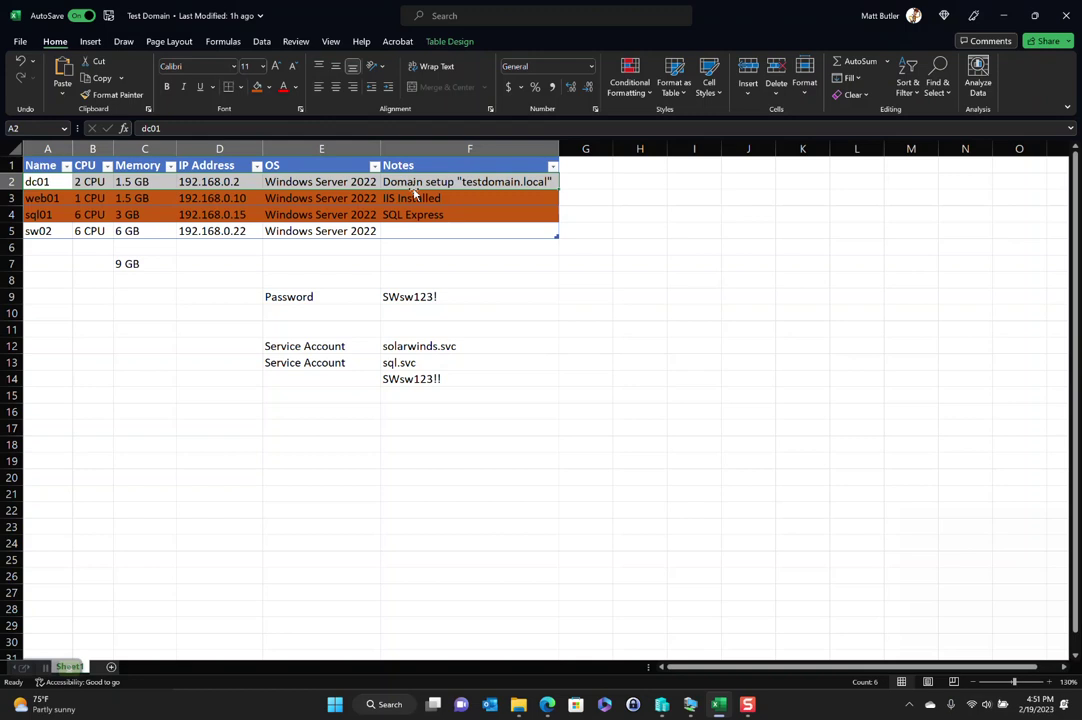
left_click_drag(38, 231, 423, 234)
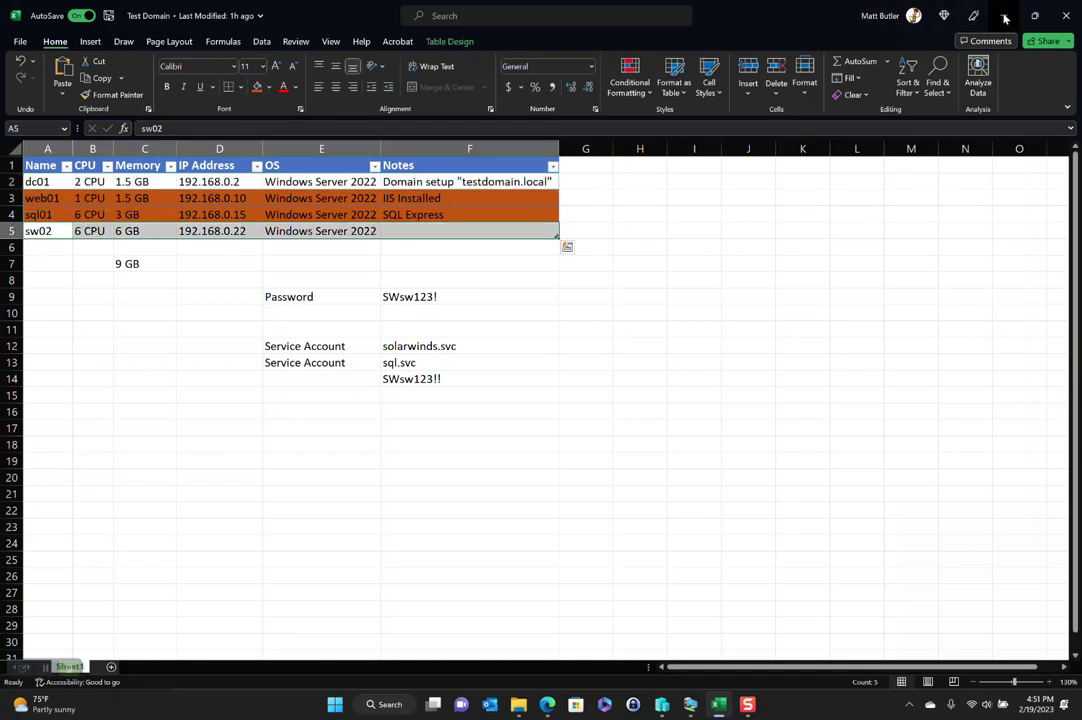
Switch back to the SolarWinds Add Node page in the browser with Alt+Tab
key("alt+Tab")
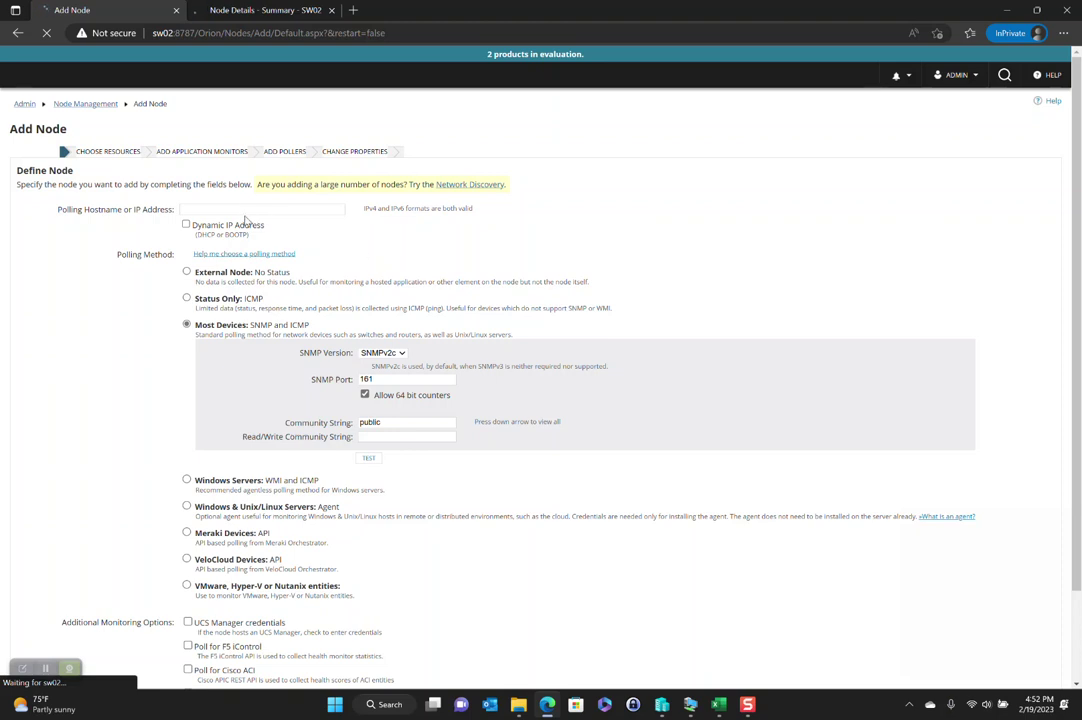
Enter polling address 192.168.0.2 and choose Windows Servers: WMI and ICMP polling
left_click(266, 210)
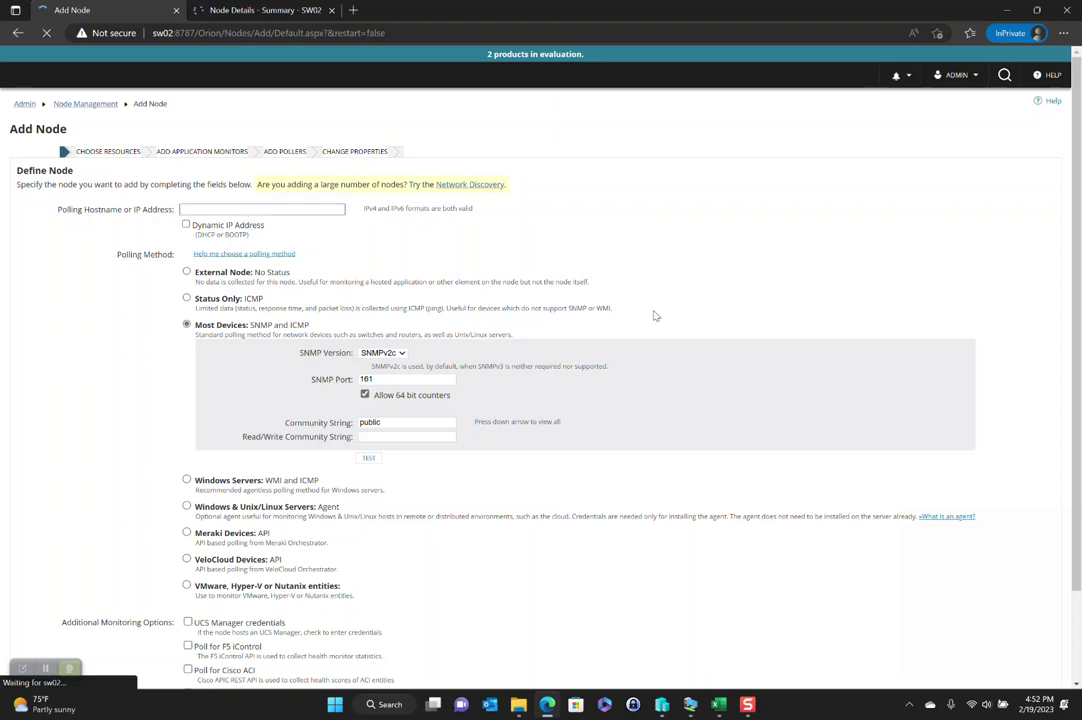
type("192.168.0.2")
left_click(186, 481)
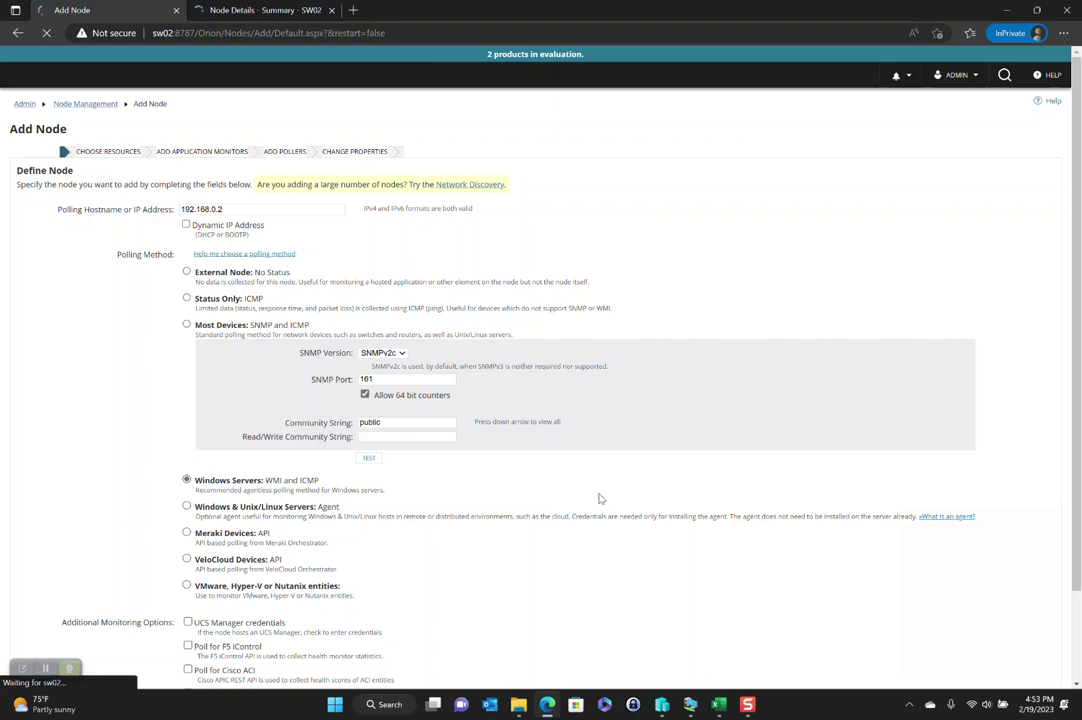
scroll(594, 505, "down", 2)
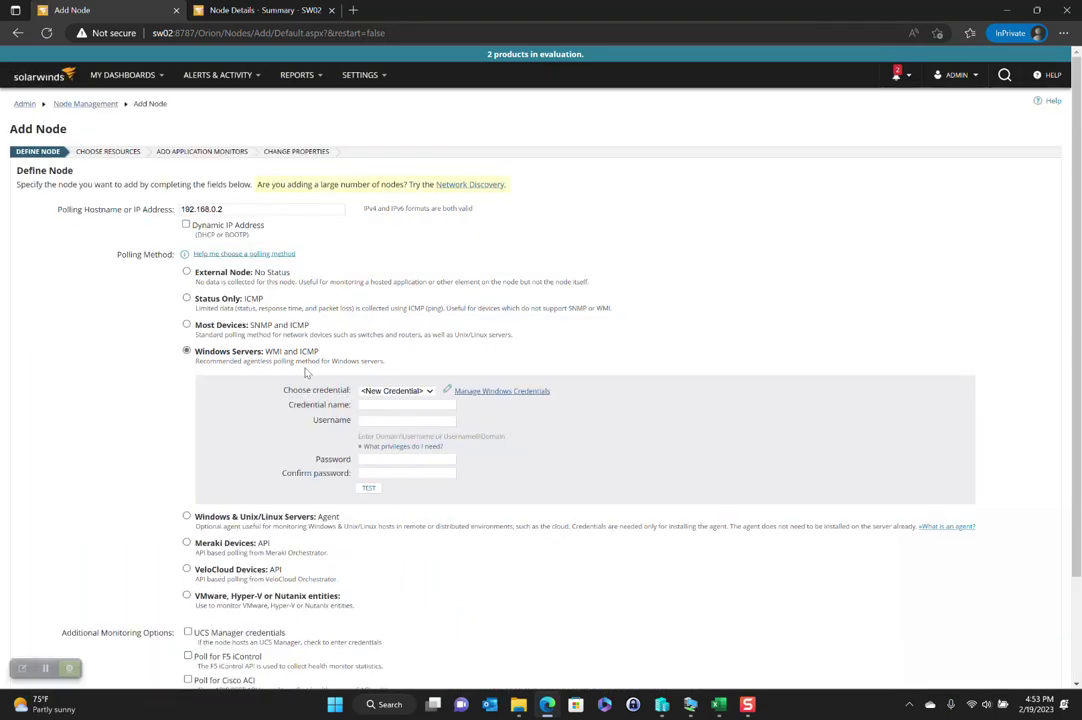
Select the solarwinds.svc credential and test it until it reports Test Successful!
left_click(421, 392)
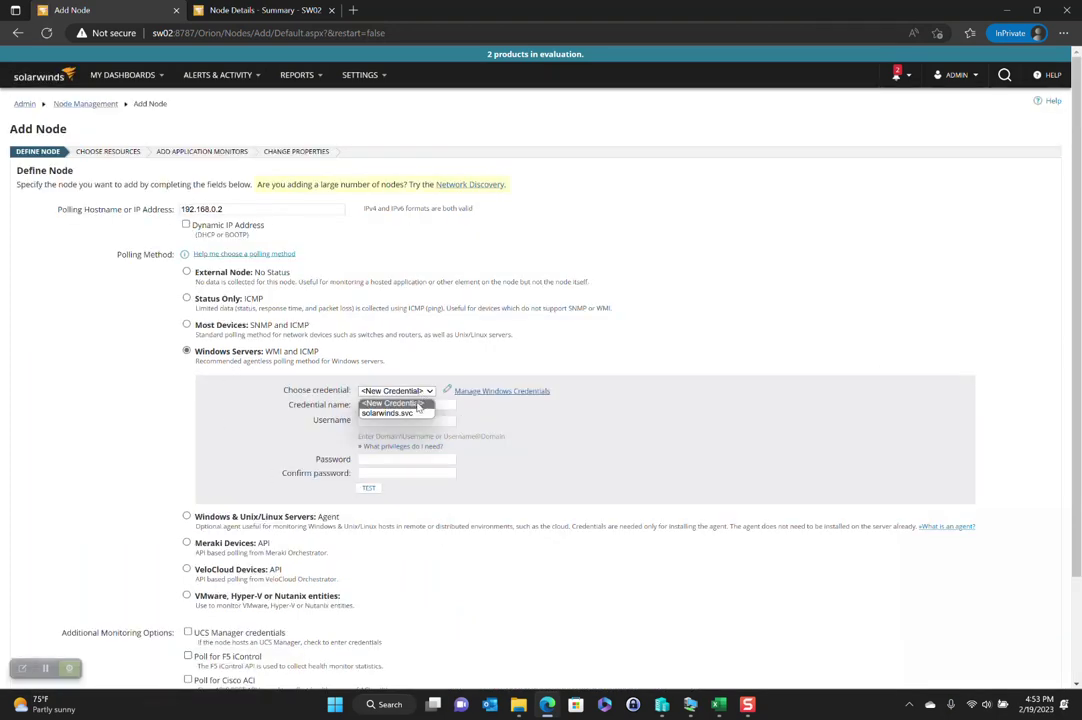
left_click(405, 413)
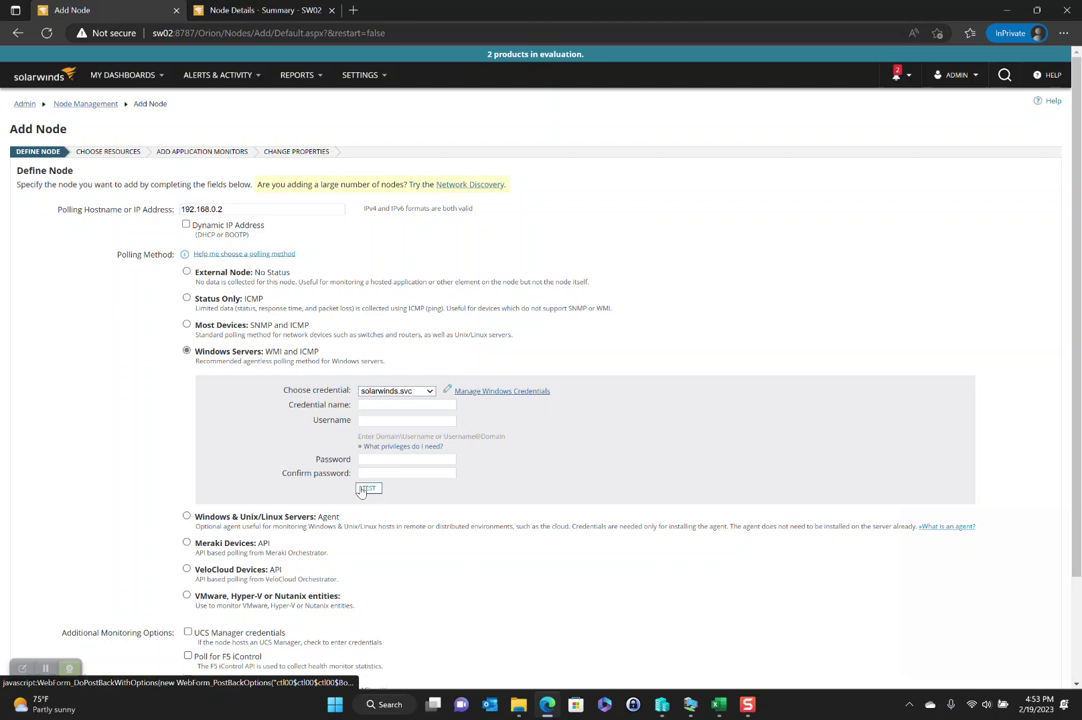
left_click(364, 489)
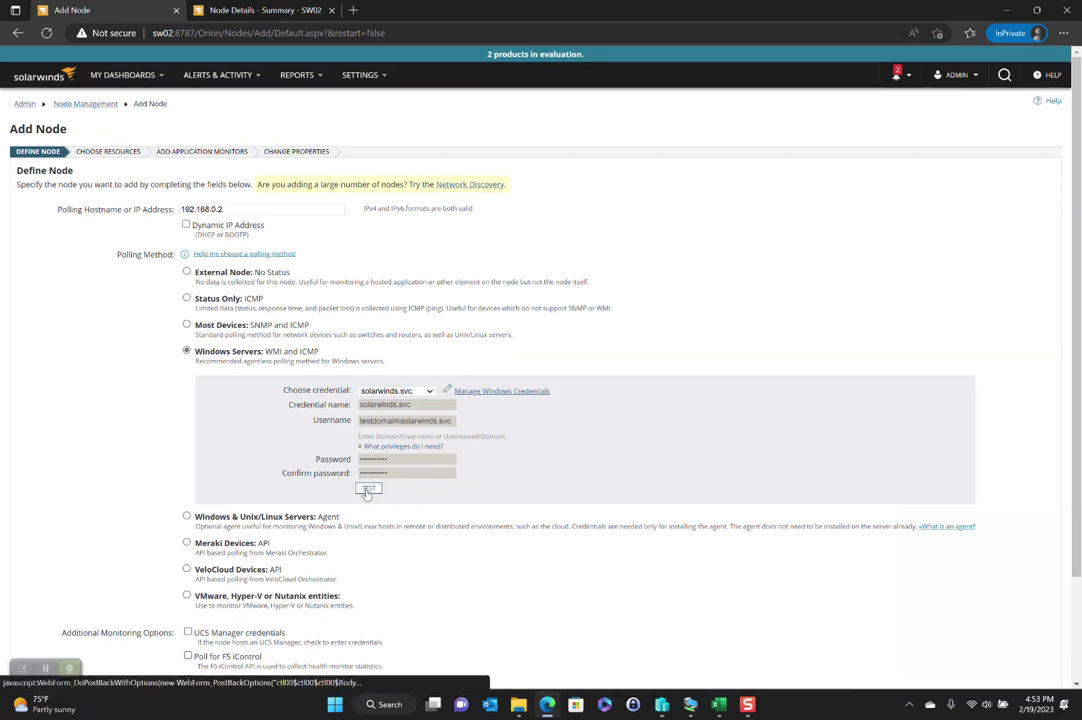
left_click(367, 490)
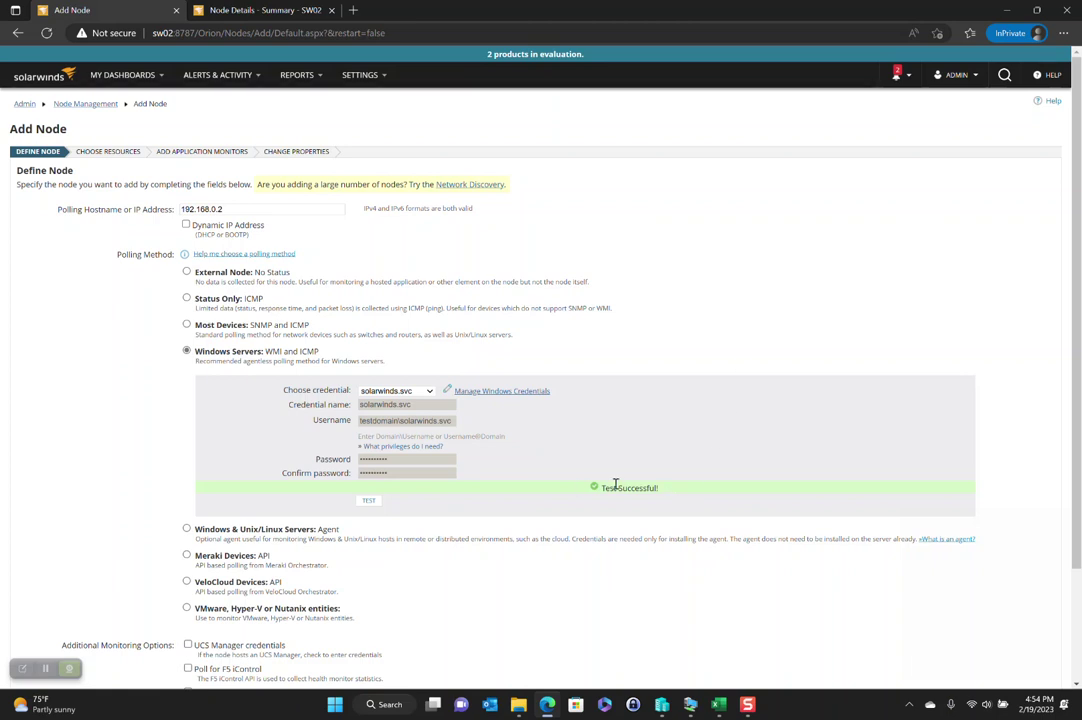
Scroll to the bottom of the Define Node page and continue with NEXT
scroll(546, 493, "down", 3)
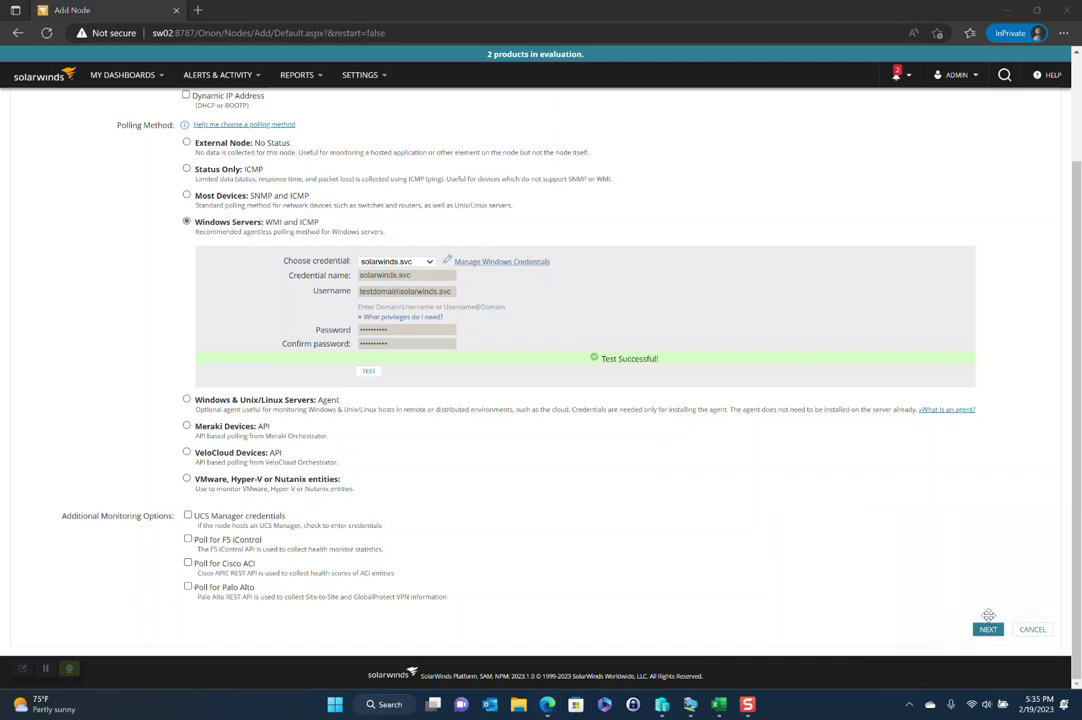
left_click(990, 629)
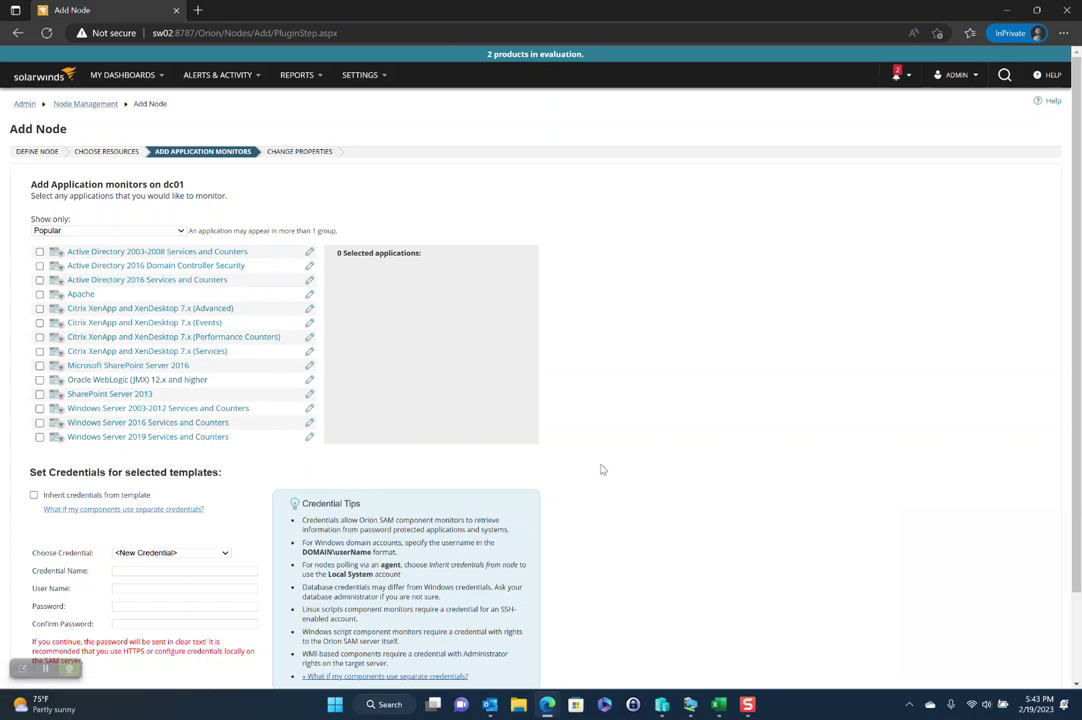
Review the chosen Active Directory 2016 monitor templates and advance to Change Properties
scroll(602, 470, "down", 1)
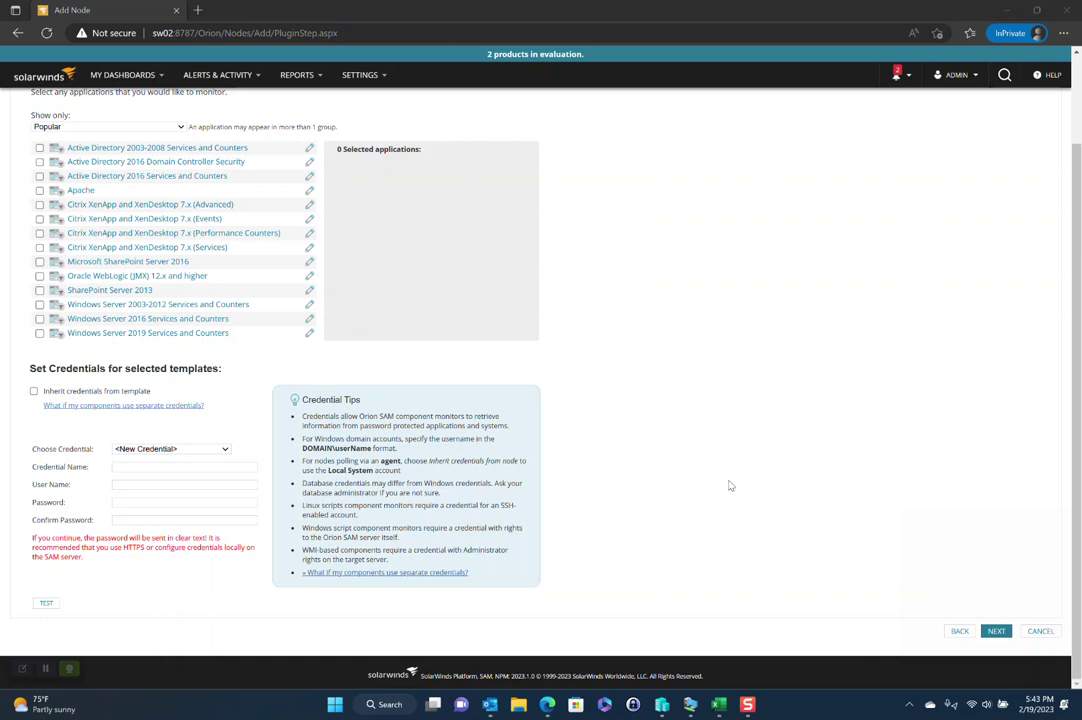
scroll(731, 486, "up", 2)
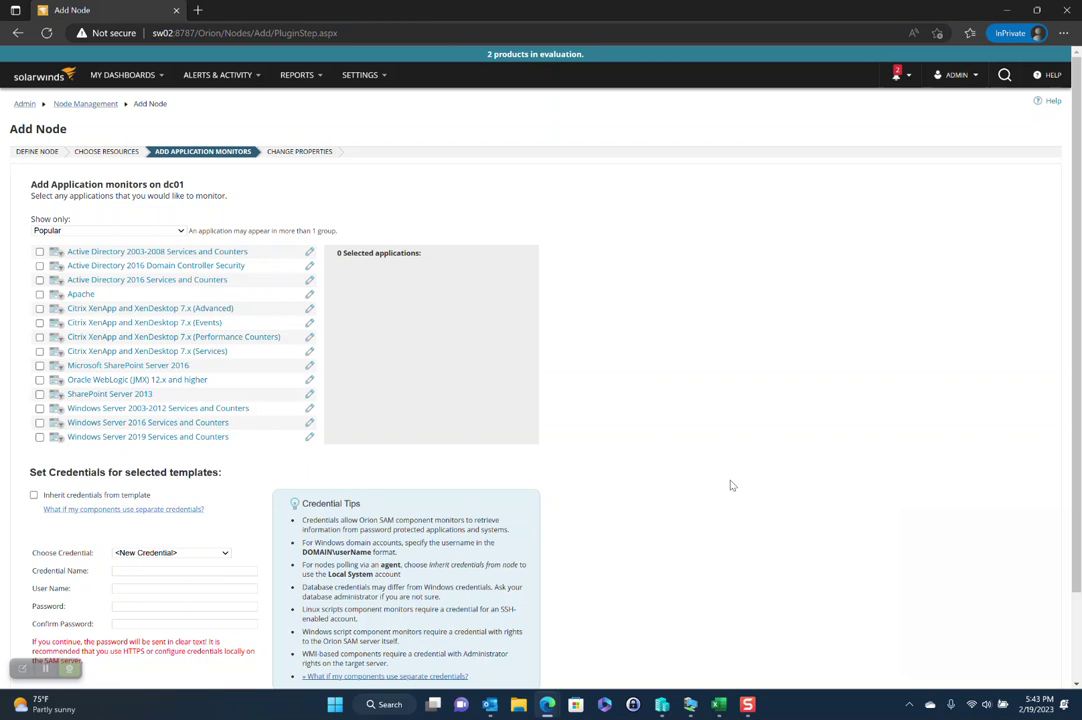
scroll(731, 486, "down", 2)
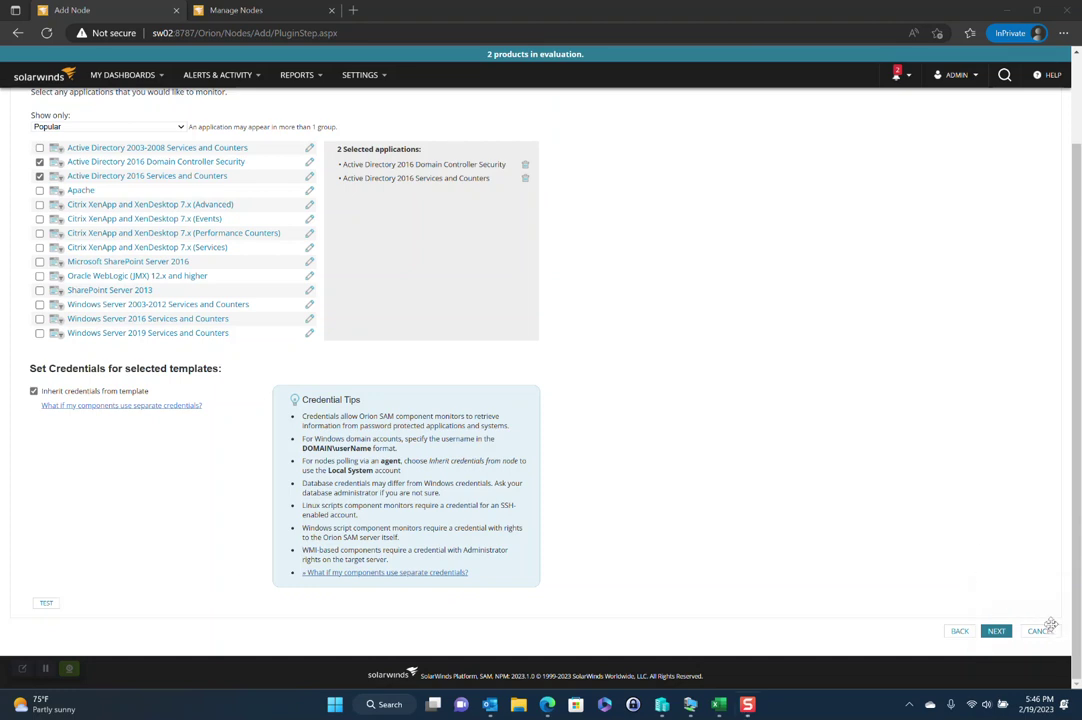
left_click(997, 631)
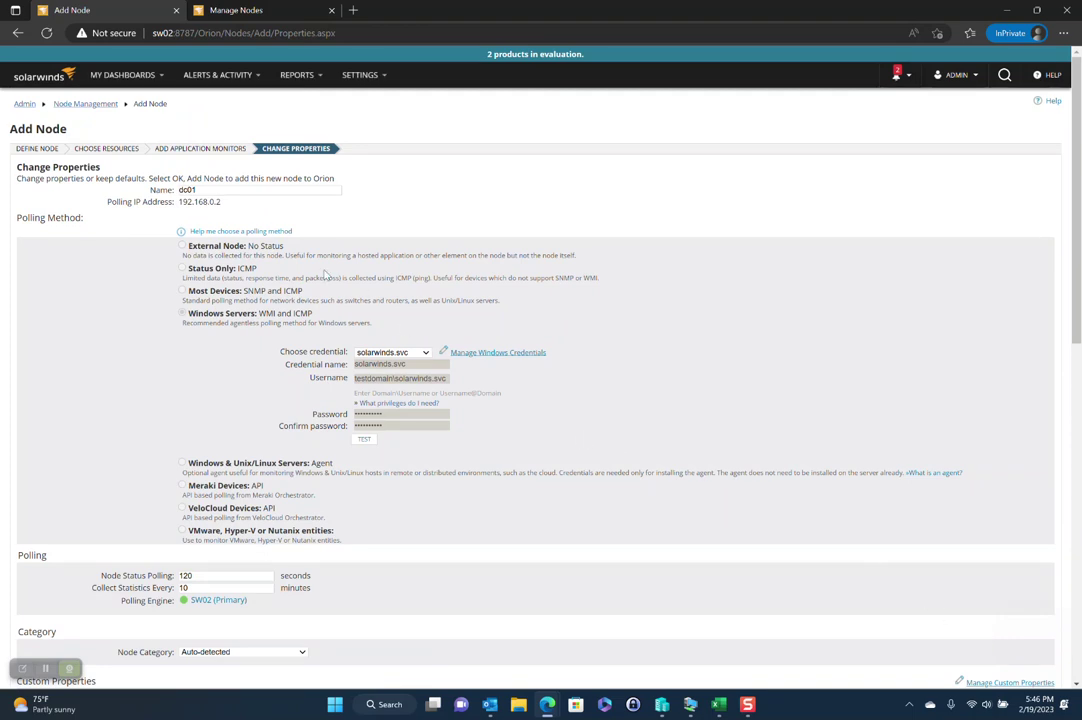
Append ' - Production Domain Controller' to the node name dc01
left_click(195, 190)
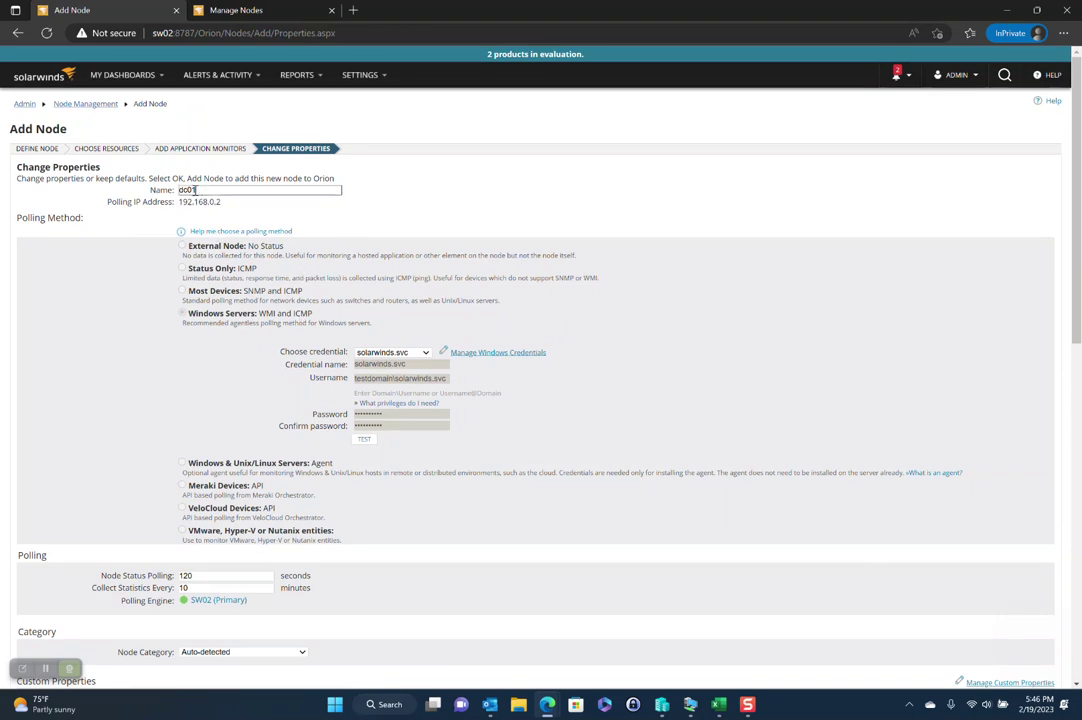
double_click(195, 190)
left_click(527, 233)
type("- Production Domain Controller")
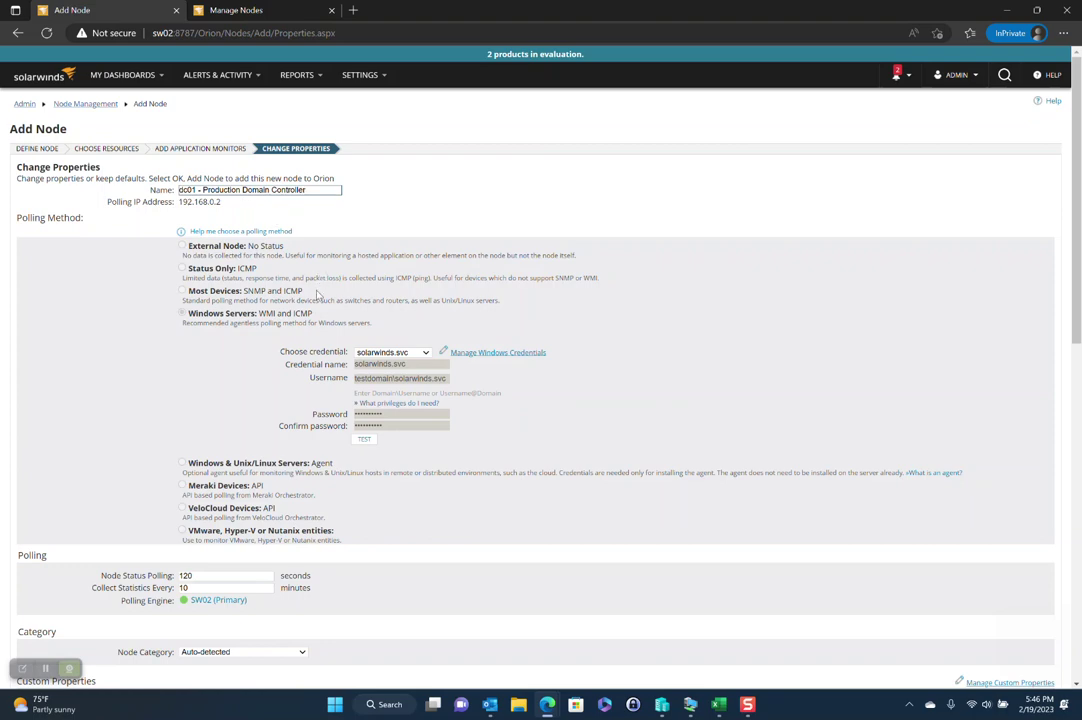
scroll(317, 294, "down", 4)
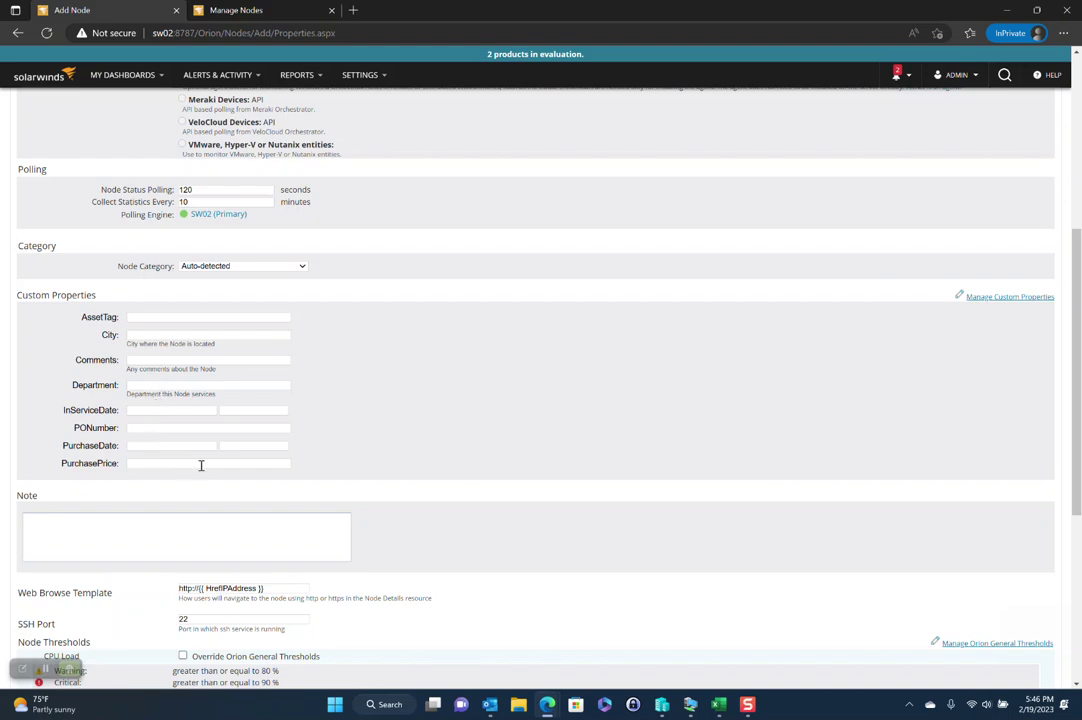
scroll(440, 485, "down", 4)
scroll(300, 447, "up", 3)
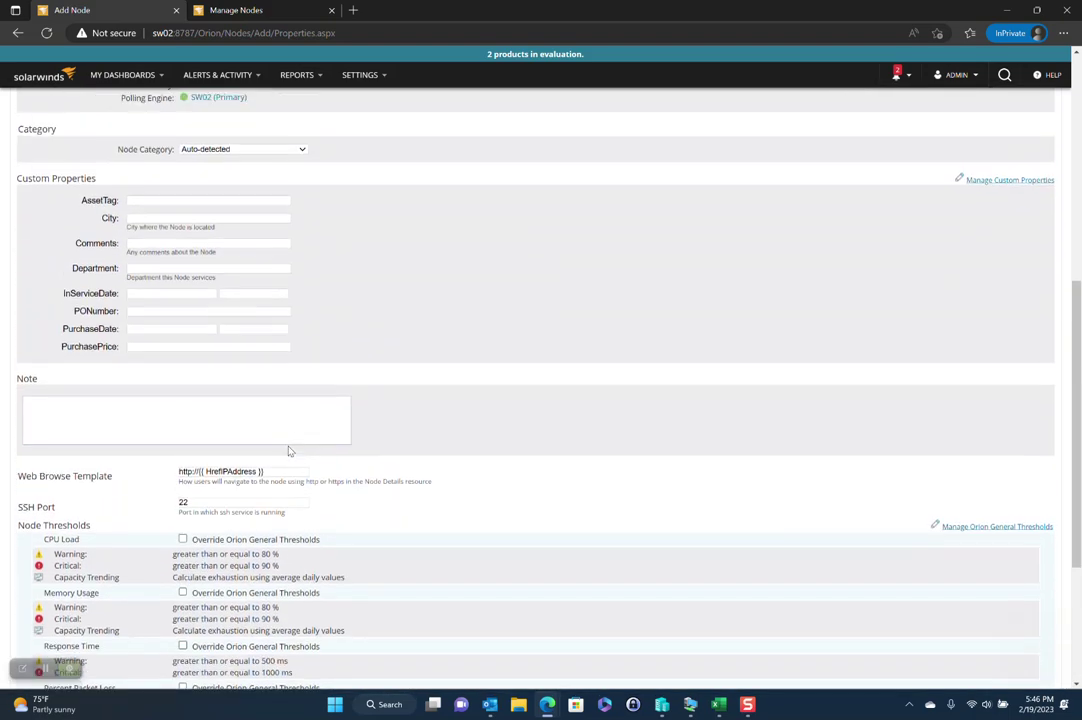
scroll(288, 451, "up", 1)
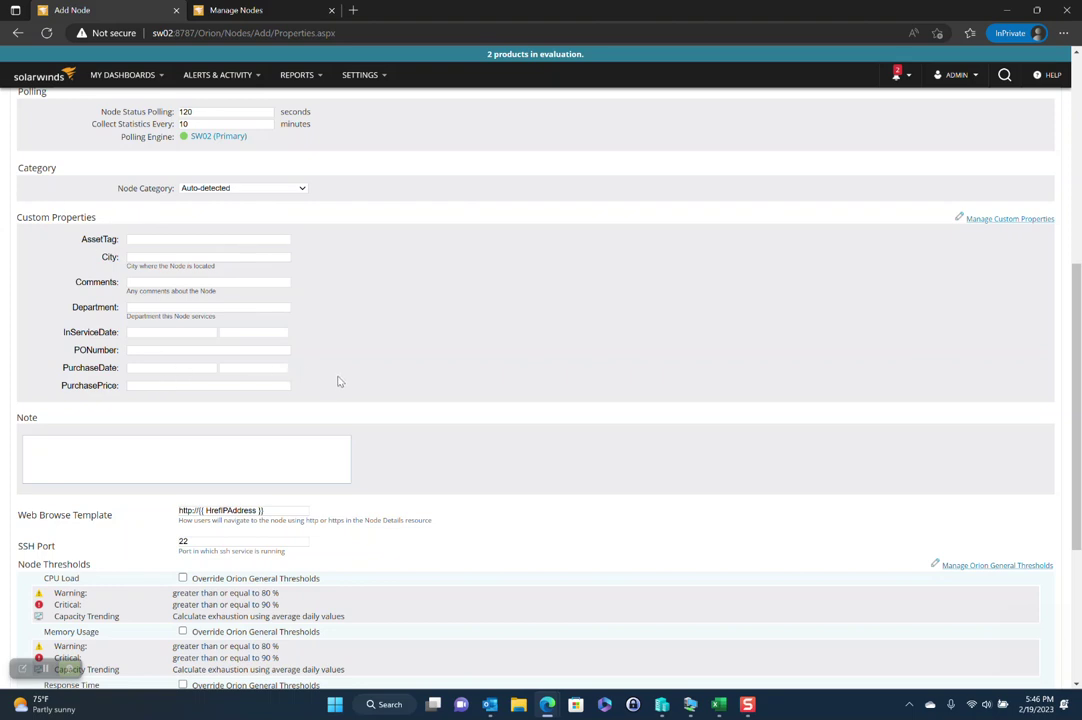
scroll(371, 389, "down", 3)
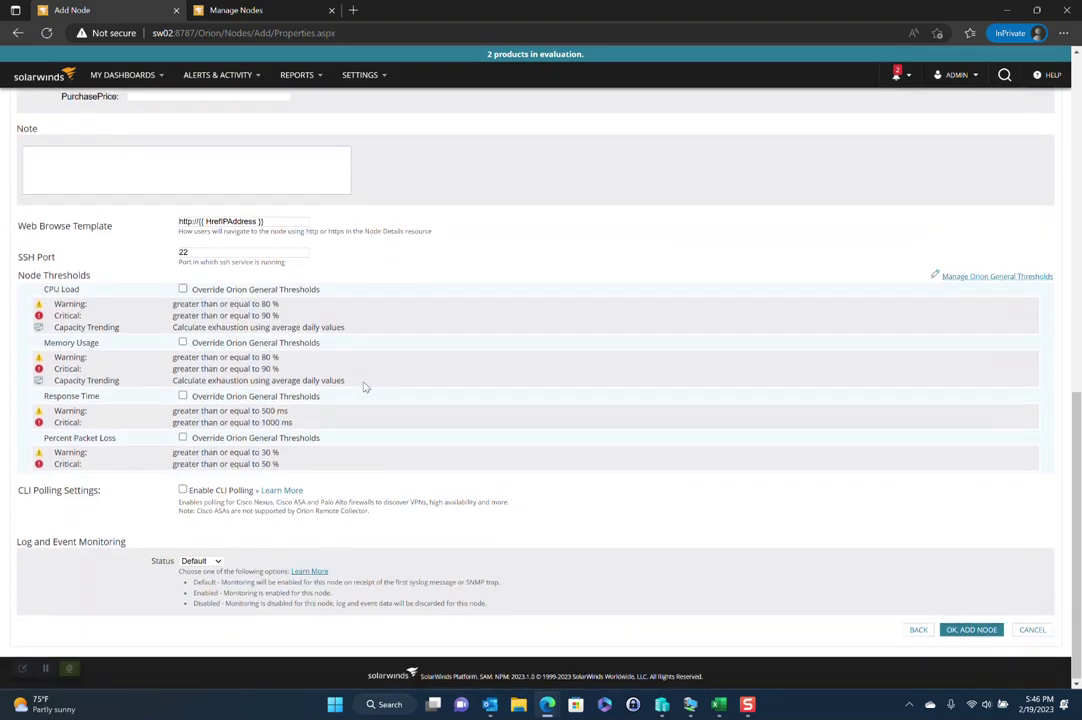